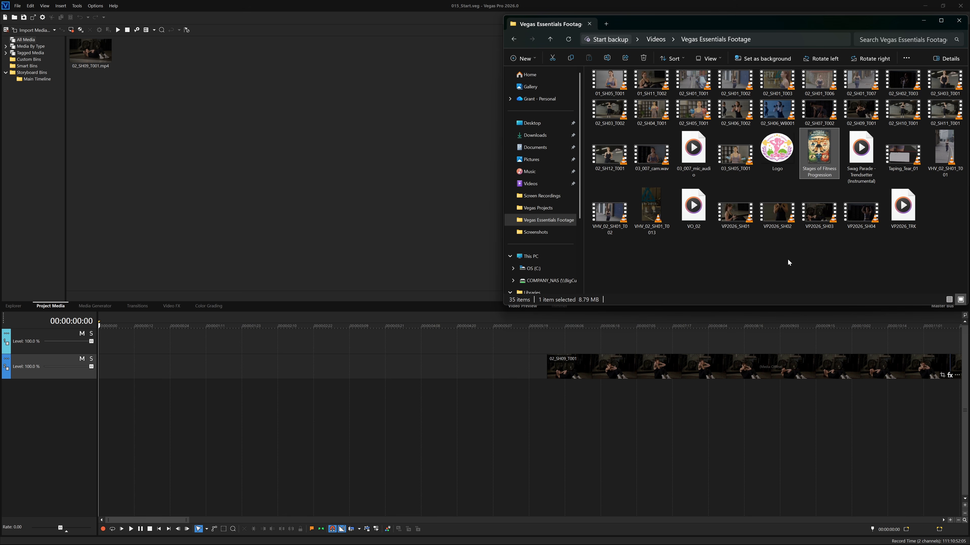
- Place the Stages of Fitness Progression image at the start of the lower track and extend it to meet the 02_SH09_T001 clip
key(alt+Tab)
click(12, 307)
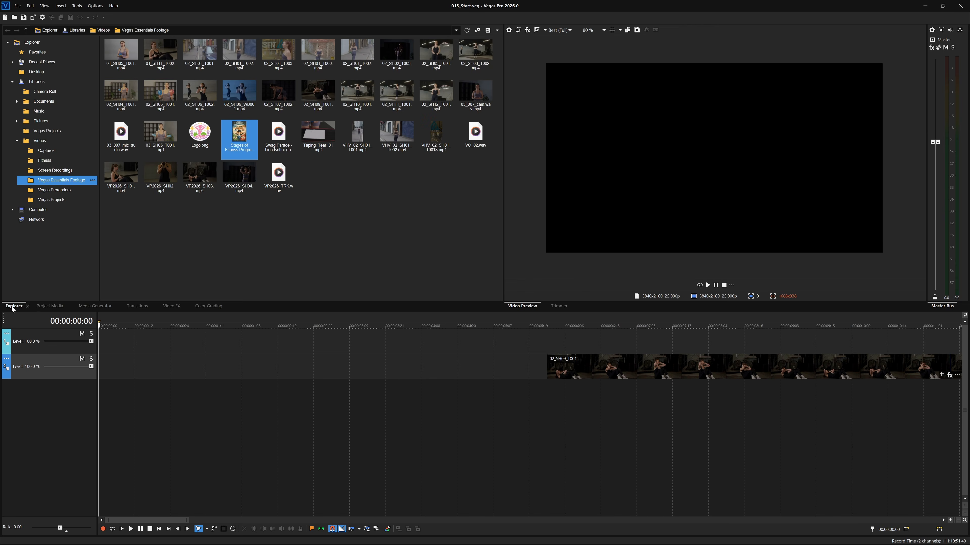
drag(239, 138, 99, 365)
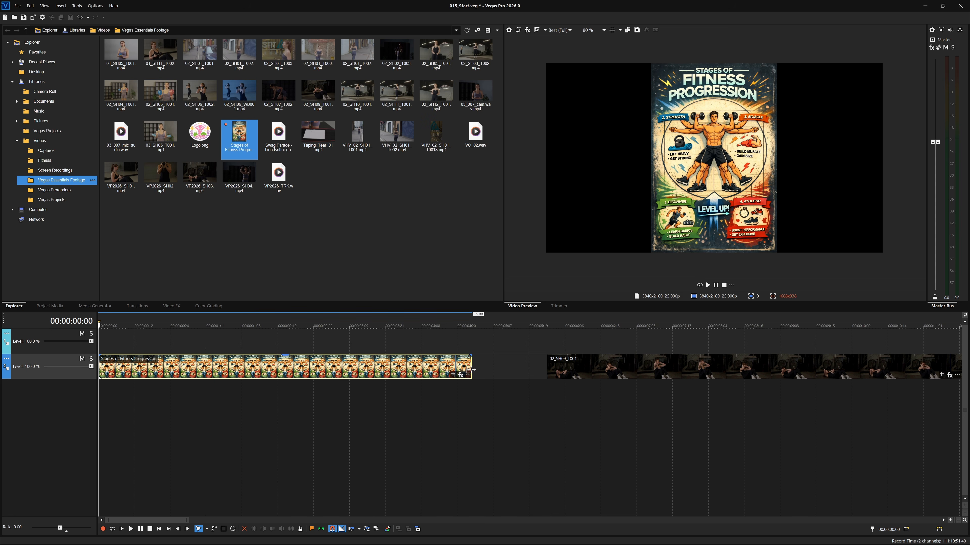
drag(472, 367, 546, 360)
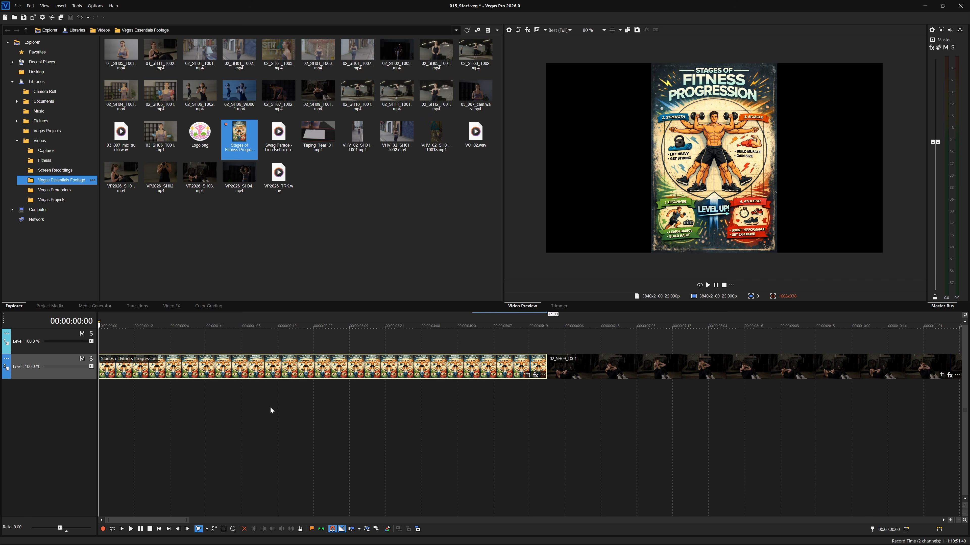
- Check the default length for new still images in the editing preferences
click(95, 6)
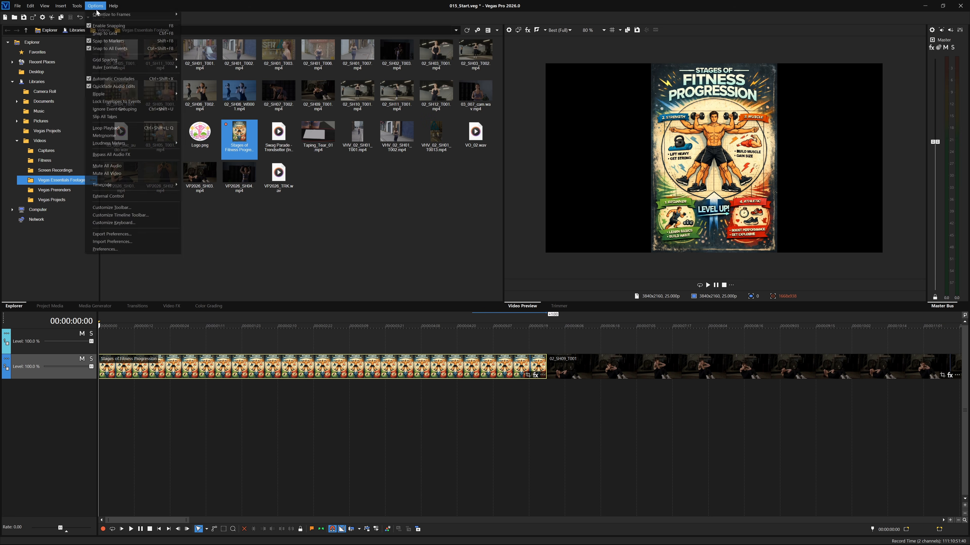
click(149, 251)
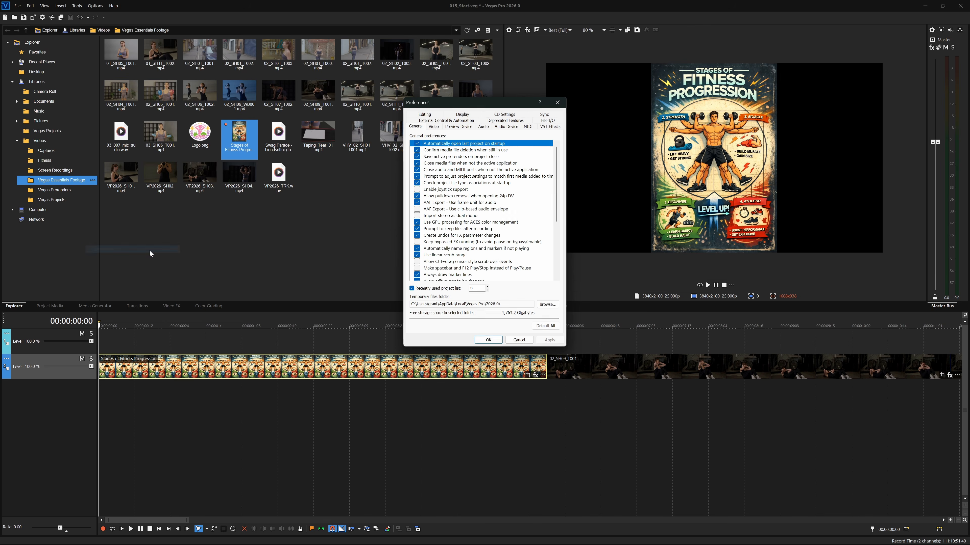
click(435, 114)
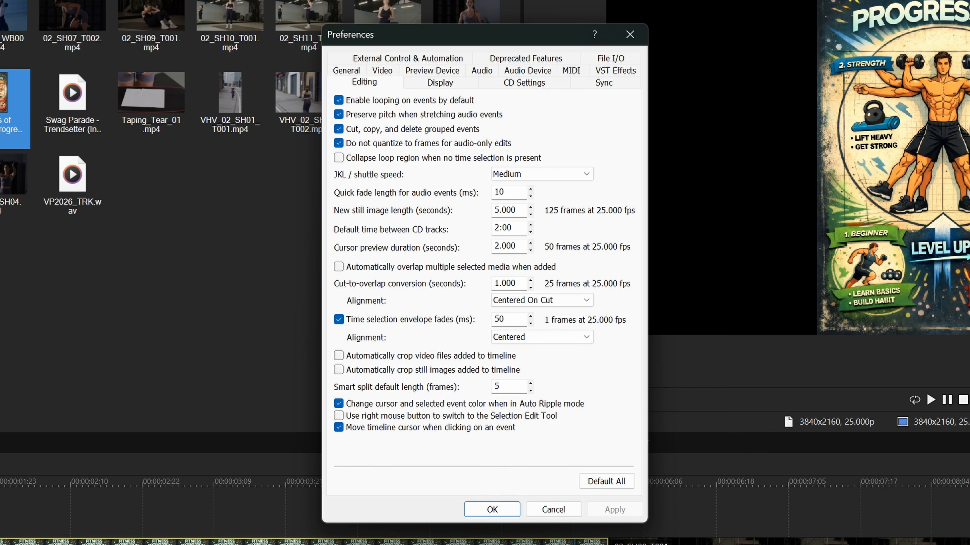
drag(518, 211, 469, 212)
click(492, 510)
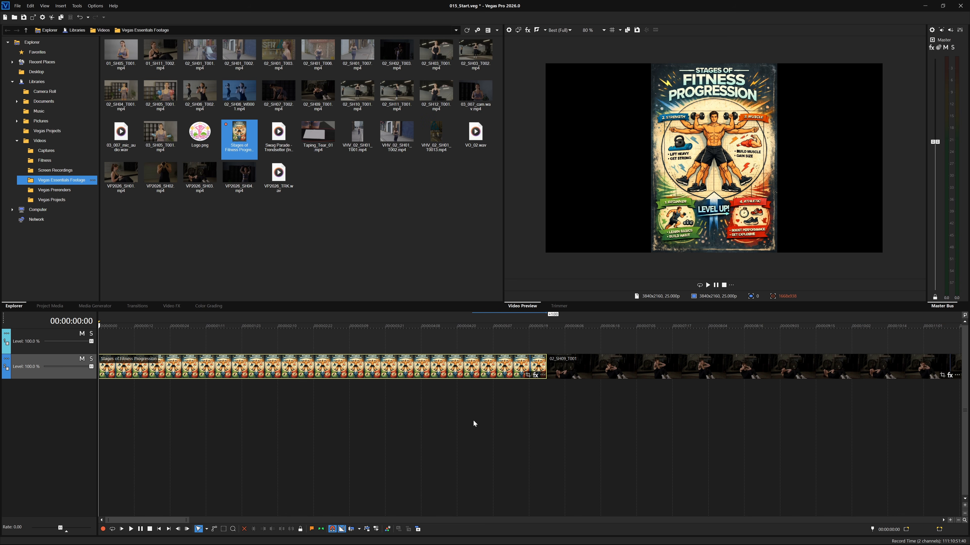
- Place Logo.png on the upper track at 00:00:06:00, above the 02_SH09_T001 clip, and play it back
click(546, 325)
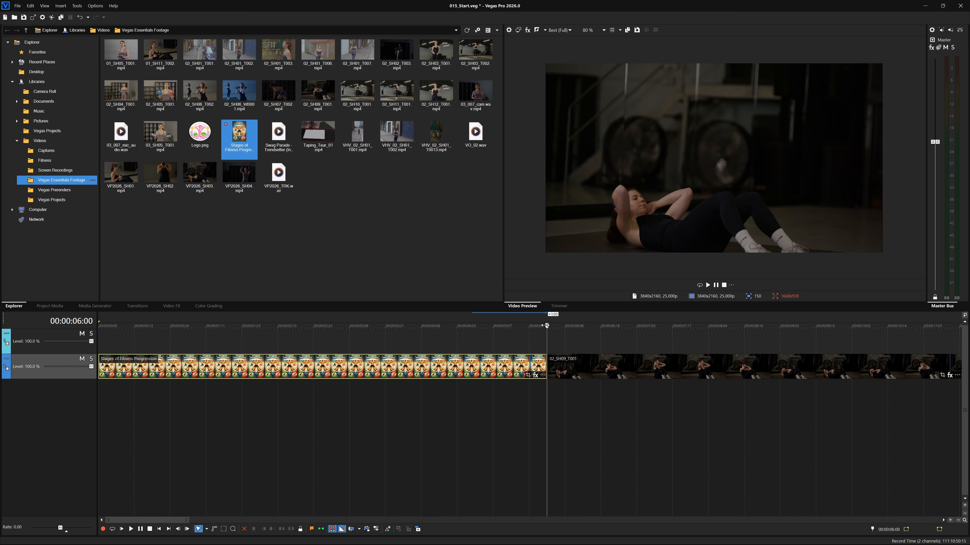
click(199, 139)
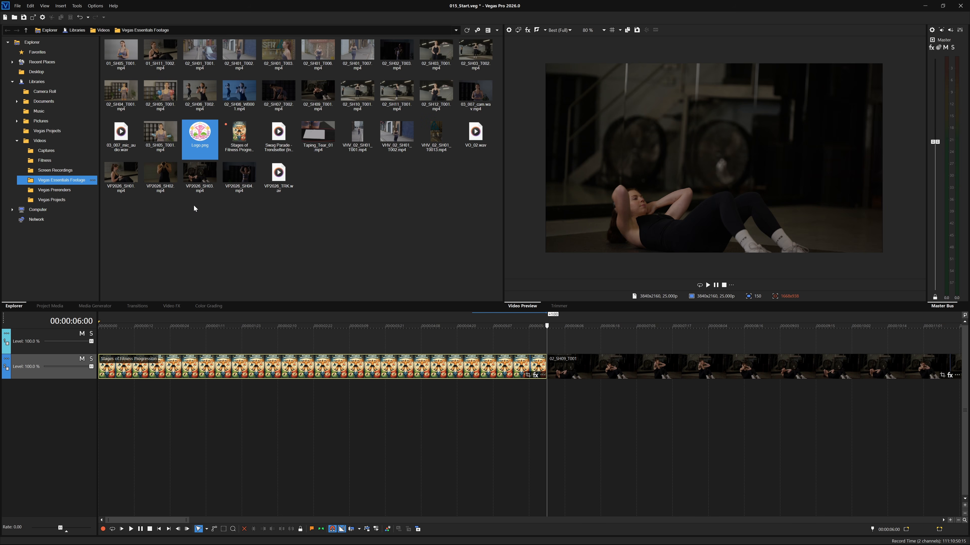
drag(196, 143, 552, 341)
key(space)
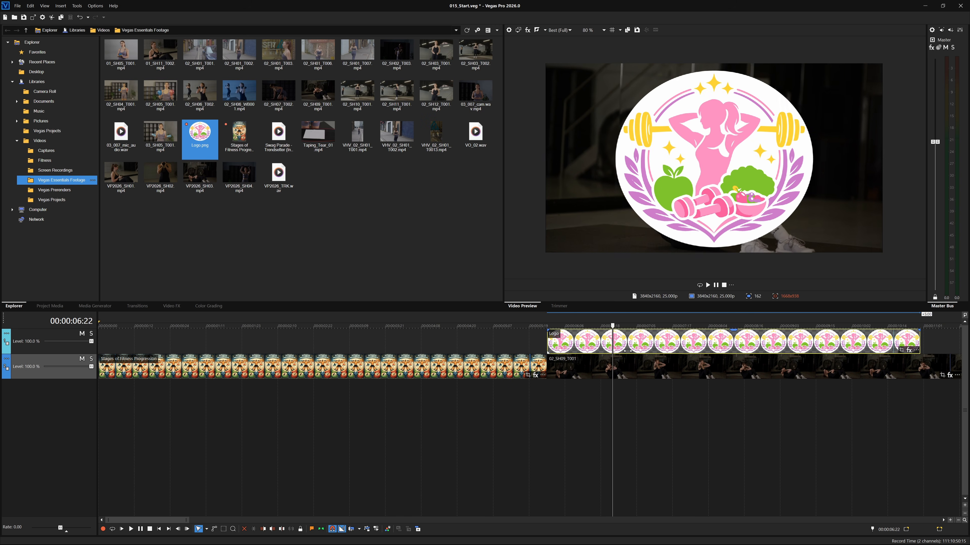
- Return the playhead to the start, then delete the logo event and the empty upper track
drag(812, 354, 35, 378)
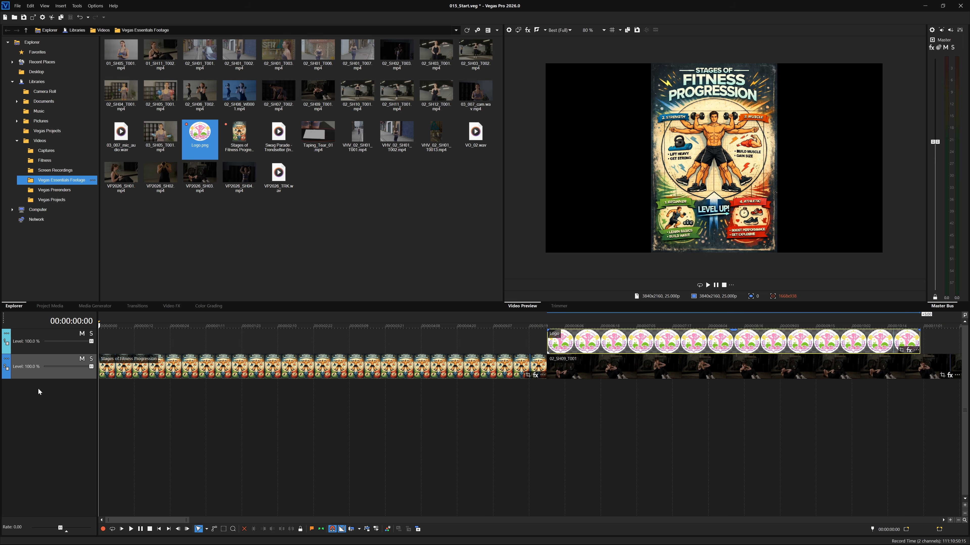
key(Delete)
click(36, 335)
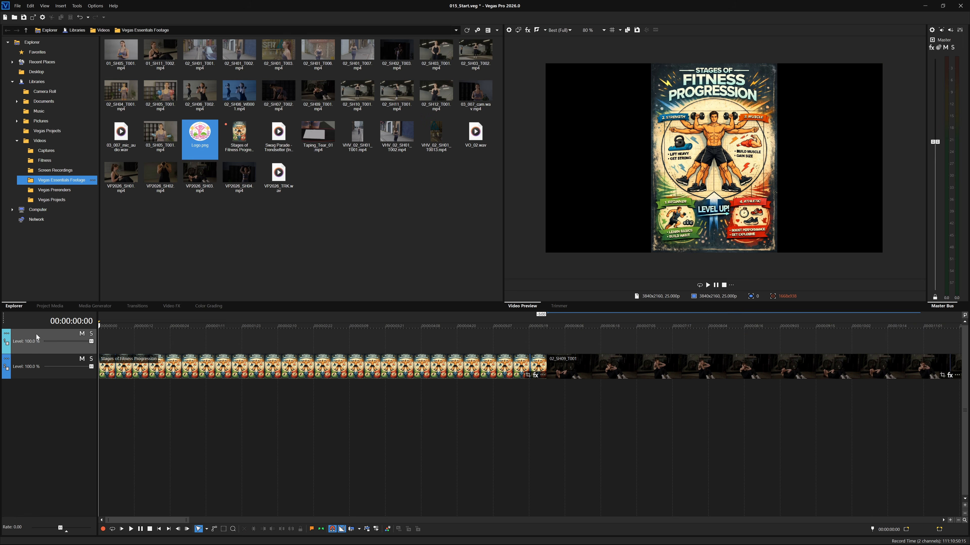
key(Delete)
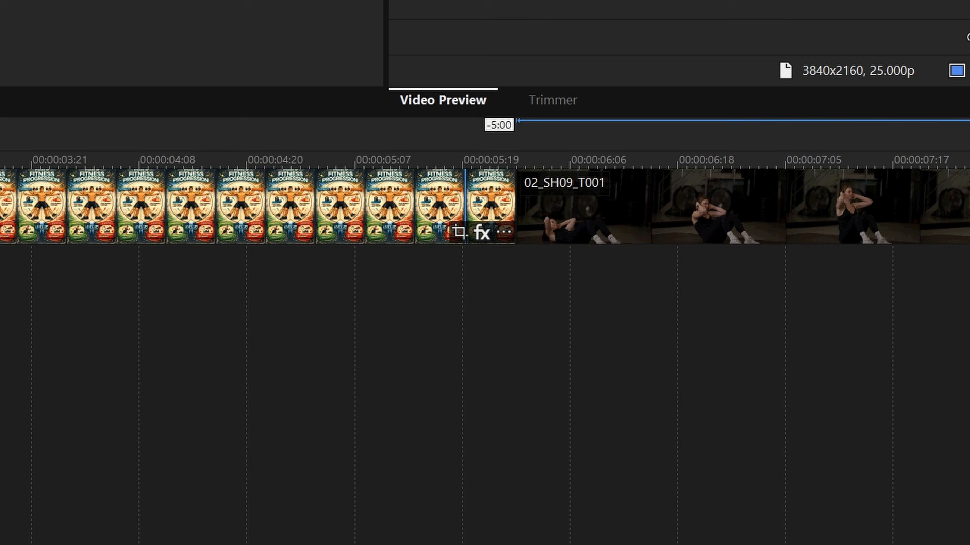
- Open Event Pan/Crop for the Stages of Fitness Progression image and match its crop frame to the output aspect
click(459, 232)
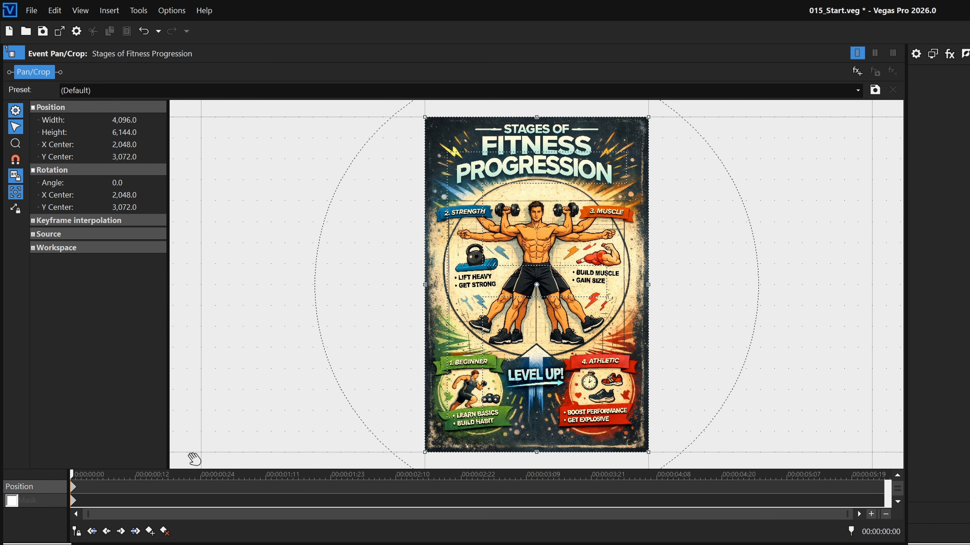
drag(163, 475, 32, 470)
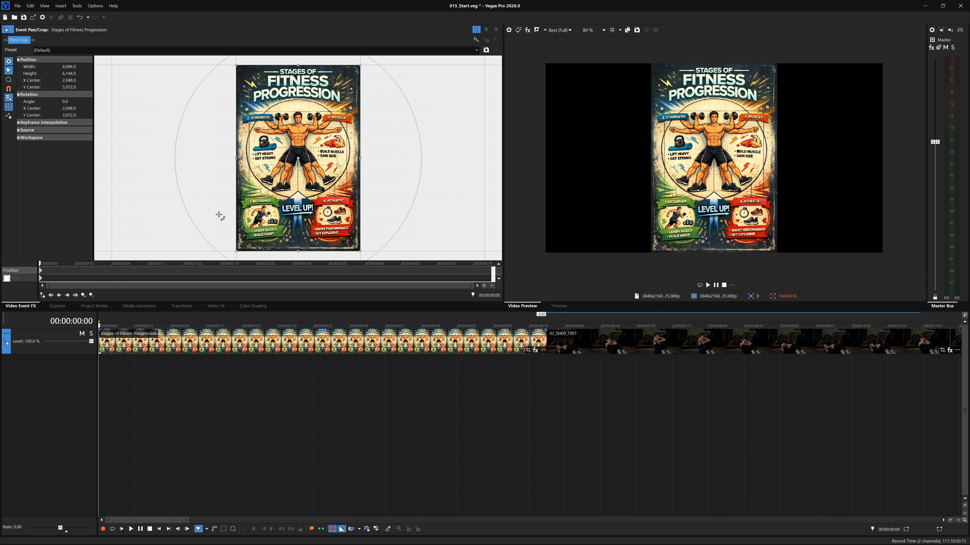
right_click(284, 195)
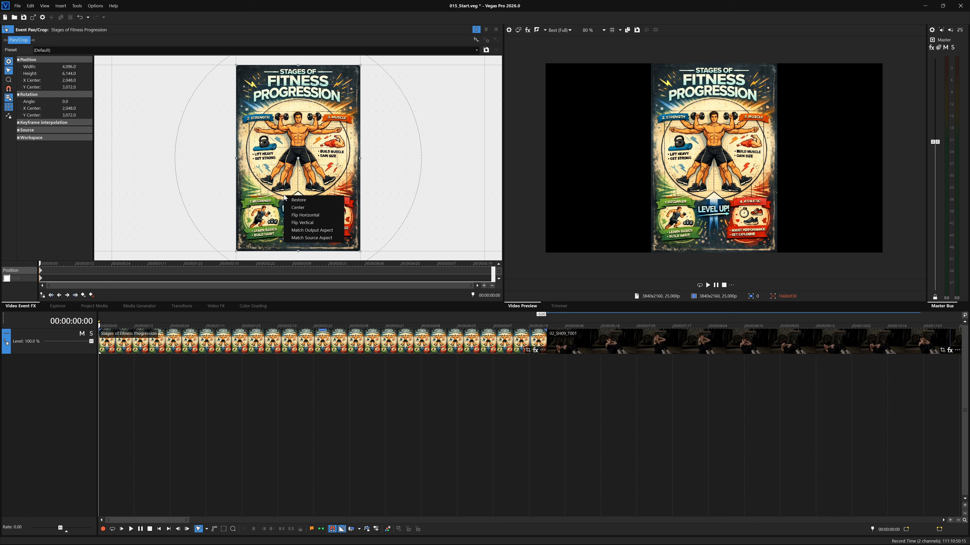
click(327, 231)
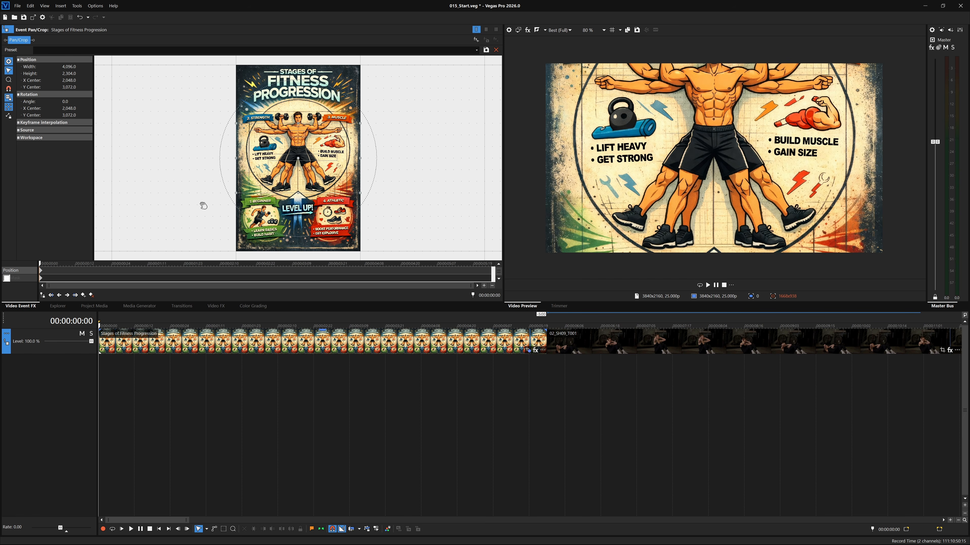
- Move the crop frame down to the poster's Level Up area, shrink it to about 2,468 × 1,388, and nudge it upward
drag(310, 146, 310, 204)
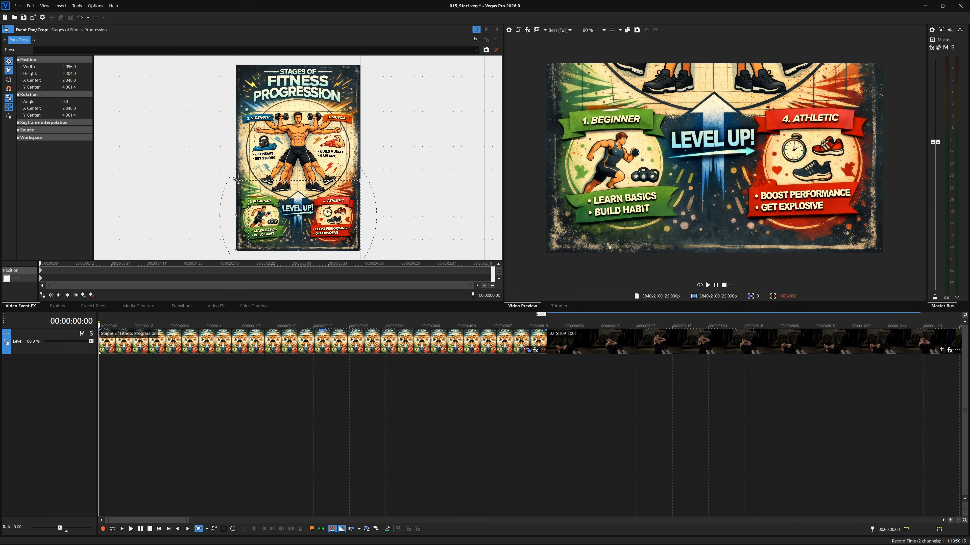
drag(236, 178, 260, 194)
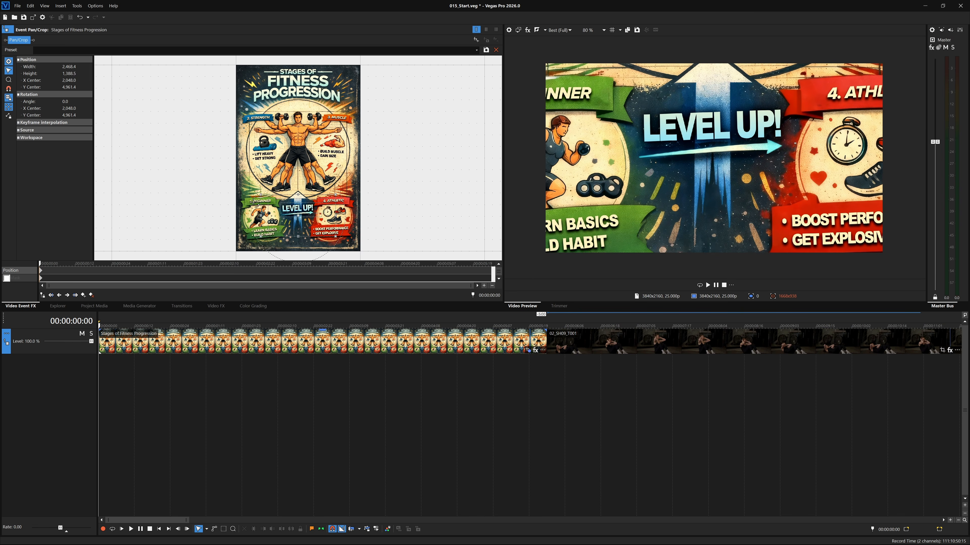
drag(299, 221, 296, 210)
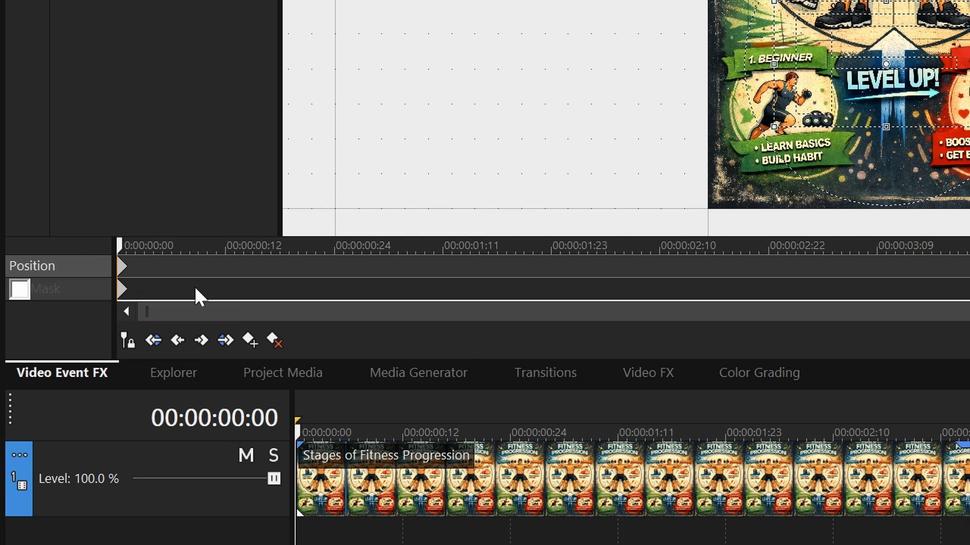
- Sync the Pan/Crop cursor with the timeline and frame the Beginner section at the start with a crop of about 2,052 × 1,154
click(132, 341)
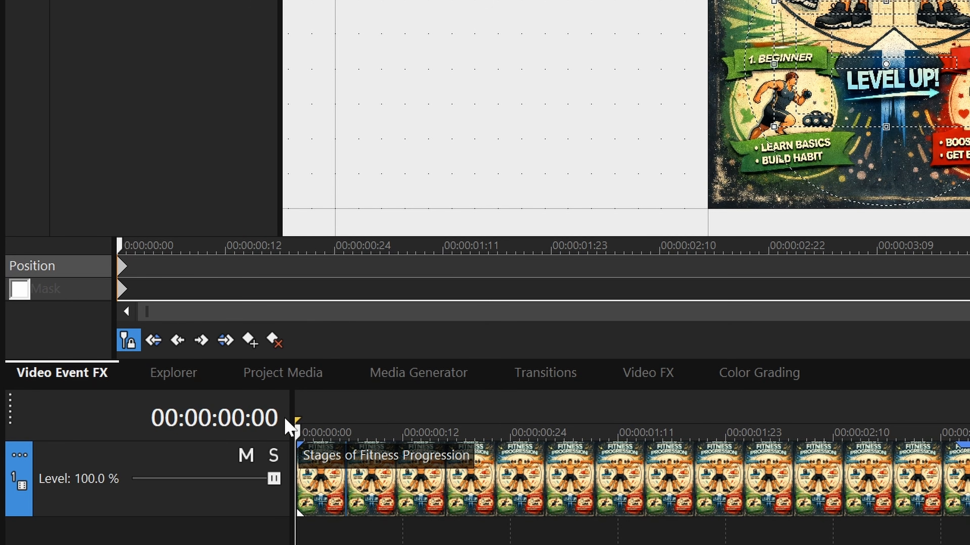
drag(297, 426, 204, 416)
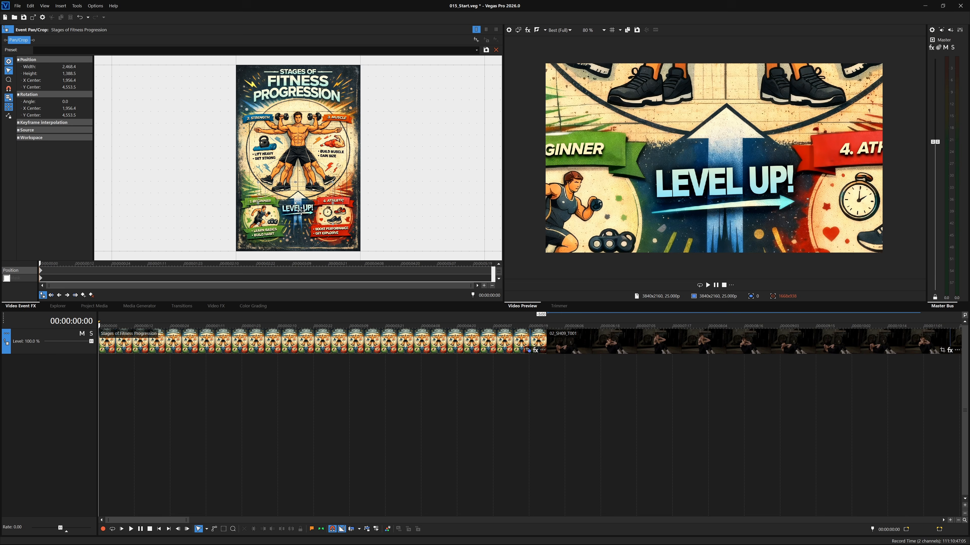
drag(904, 88, 798, 133)
drag(266, 226, 270, 227)
drag(302, 197, 296, 198)
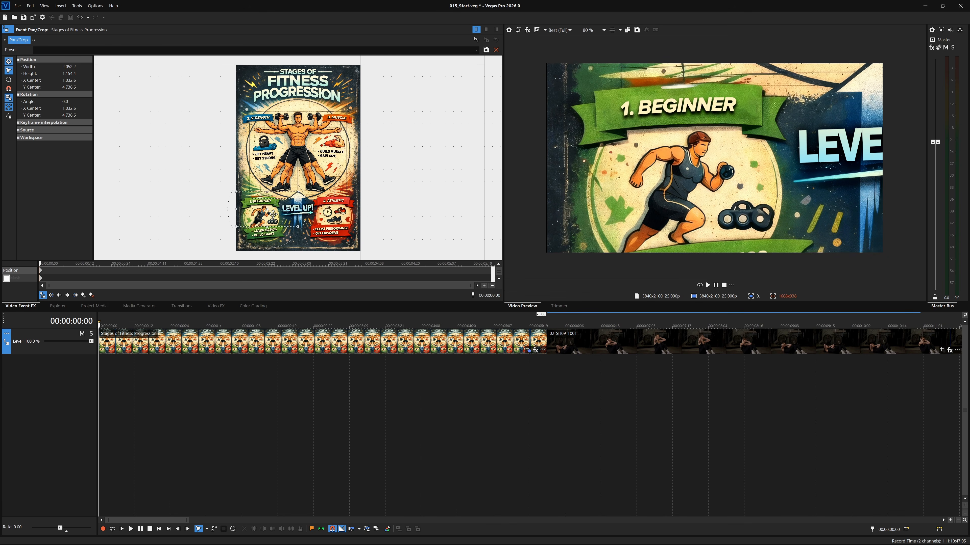
- Add a position keyframe at 00:00:04:04 framing the poster's title with a crop of about 3,966 × 2,231, and scrub through the move
click(352, 262)
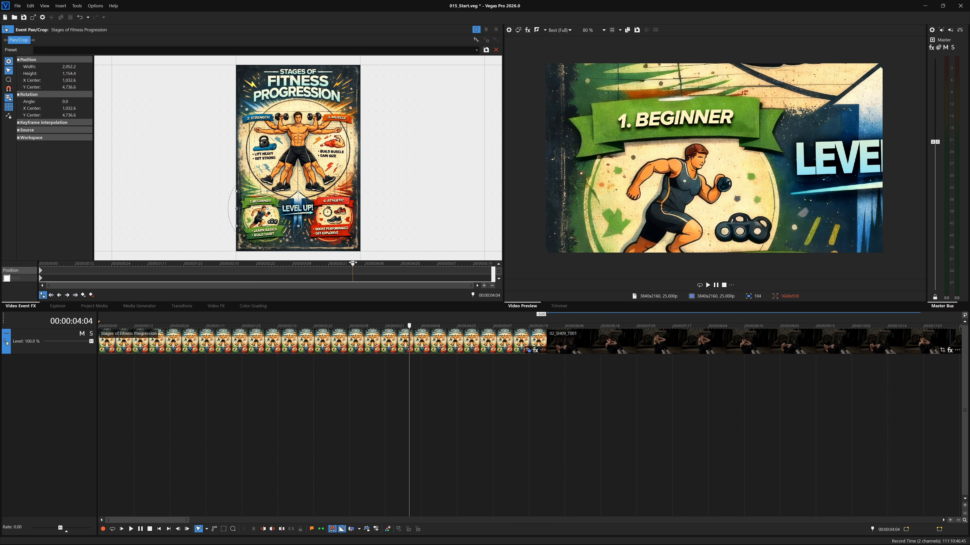
drag(270, 216, 340, 88)
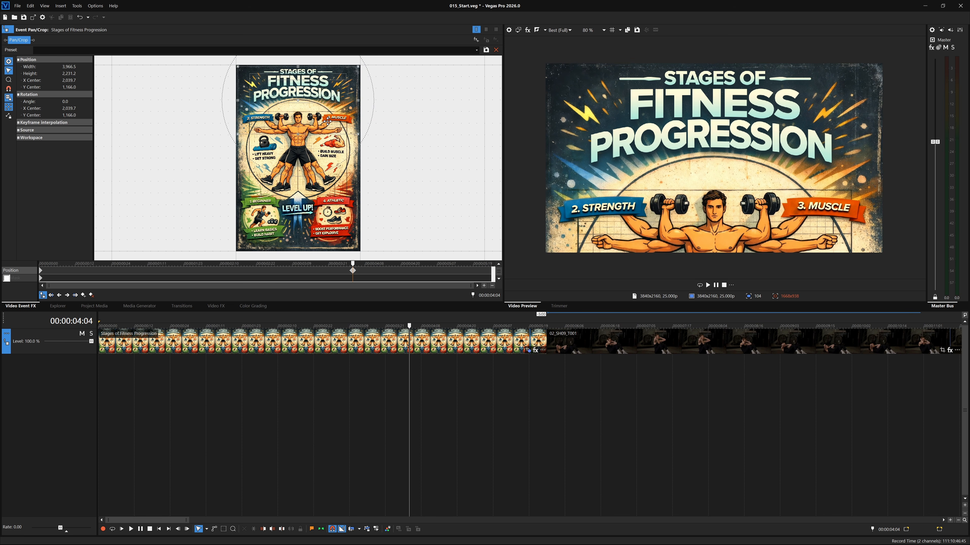
drag(412, 326, 149, 319)
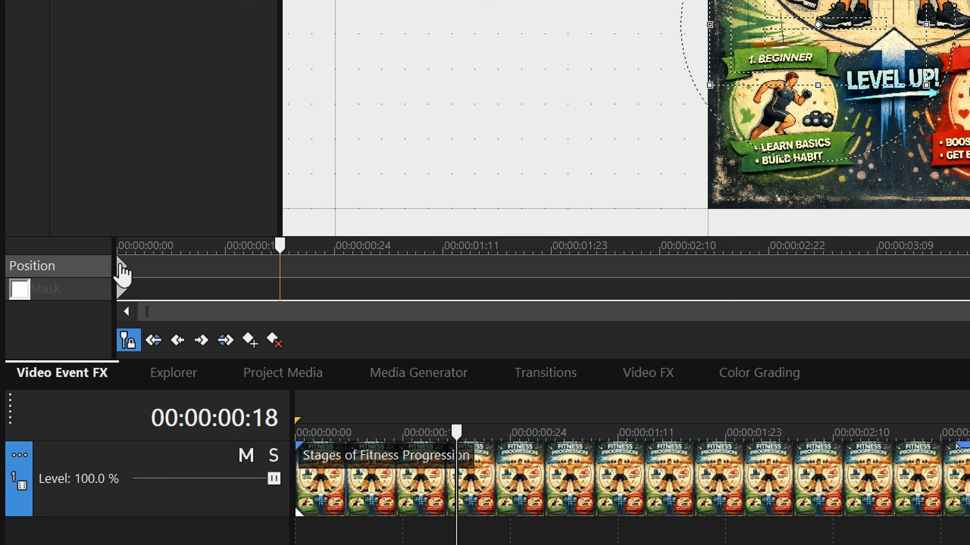
- Set the first position keyframe's interpolation to Smooth and play the poster animation from the start
right_click(40, 269)
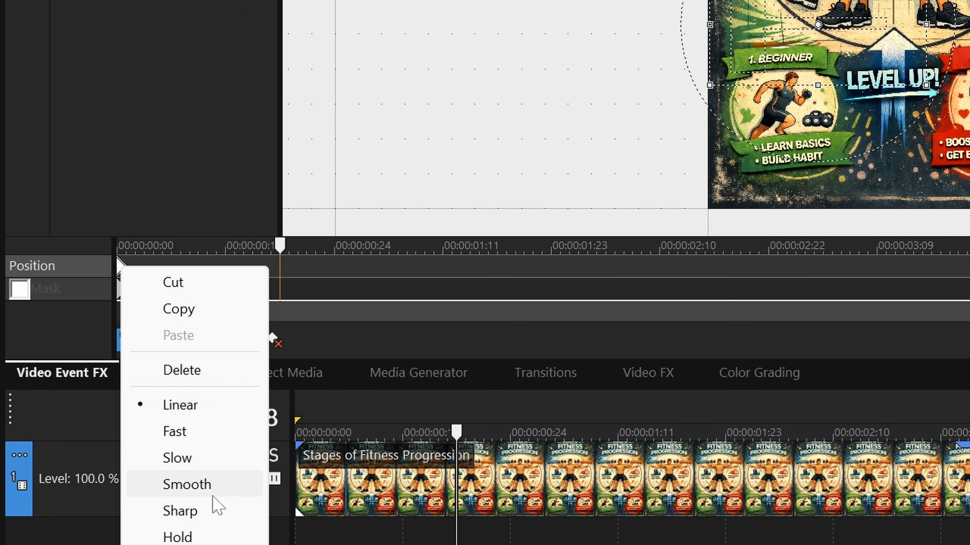
click(232, 492)
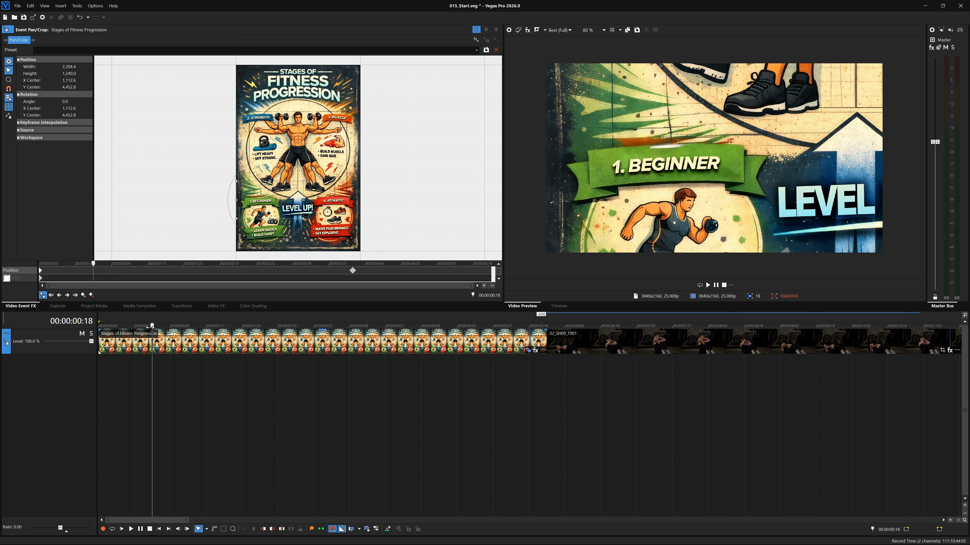
drag(150, 328, 97, 327)
key(space)
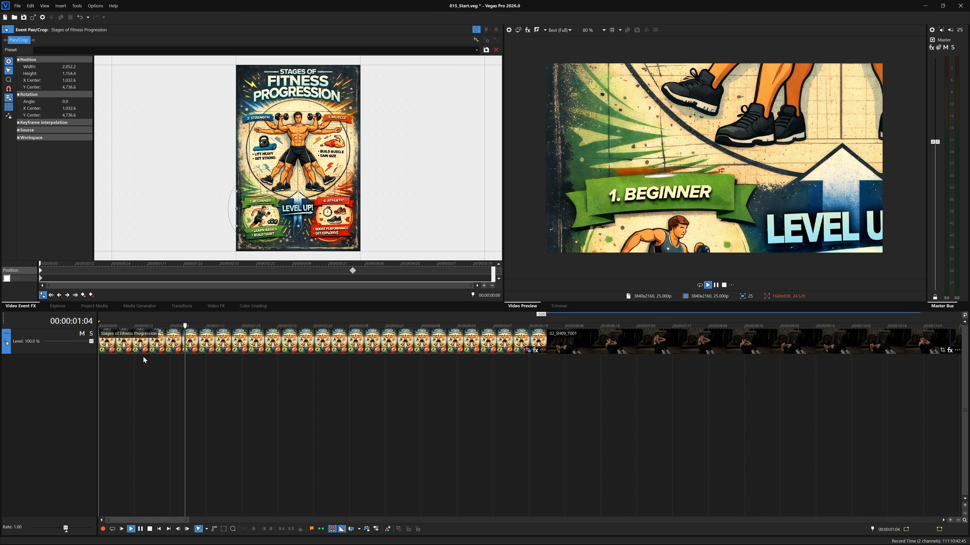
drag(294, 328, 98, 335)
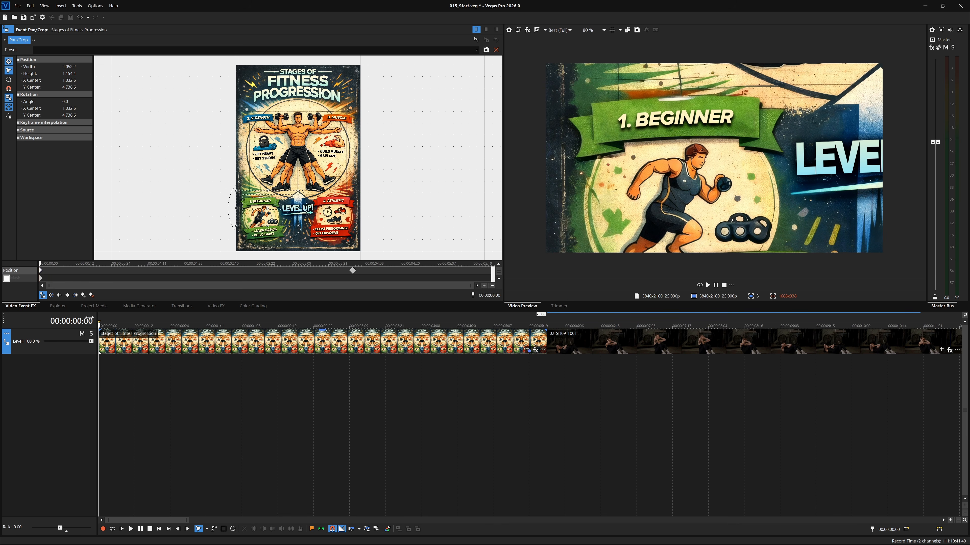
- Insert a video track, arrange the poster event on the upper track, and move 02_SH09_T001 to the timeline start beneath it
right_click(278, 389)
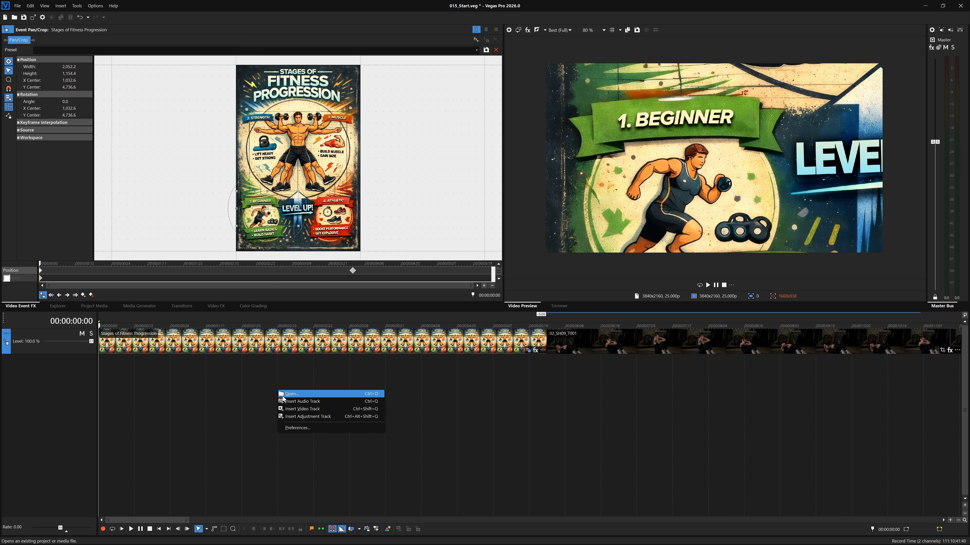
click(294, 410)
drag(186, 369, 181, 348)
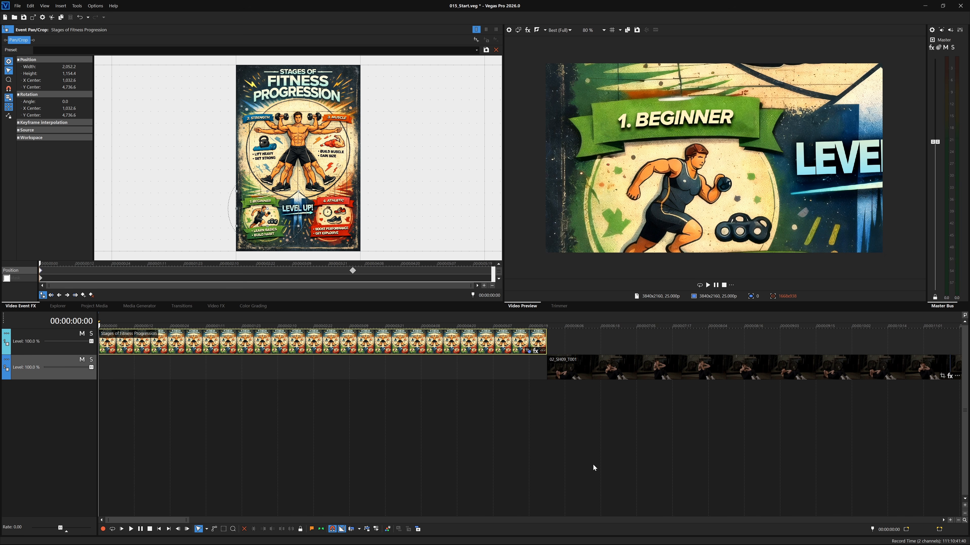
drag(646, 376, 181, 368)
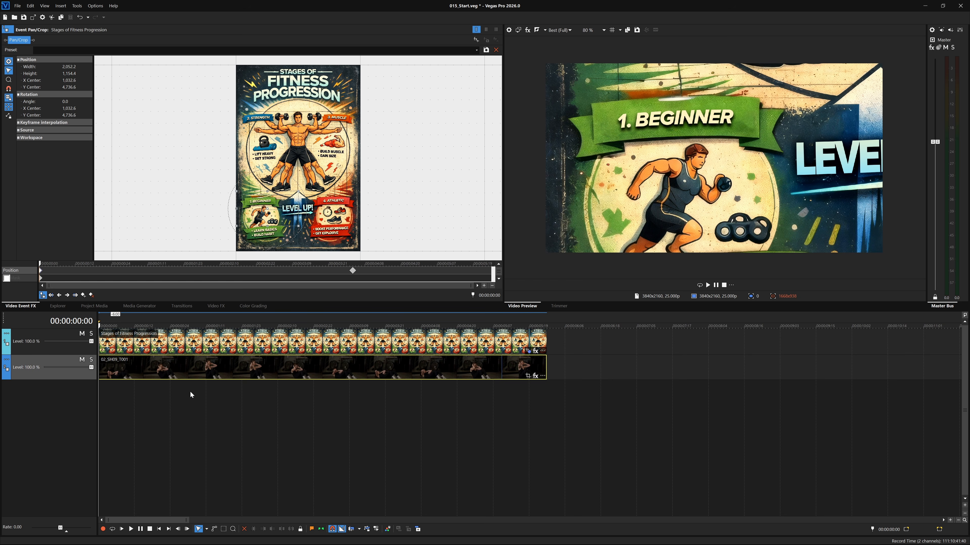
click(211, 340)
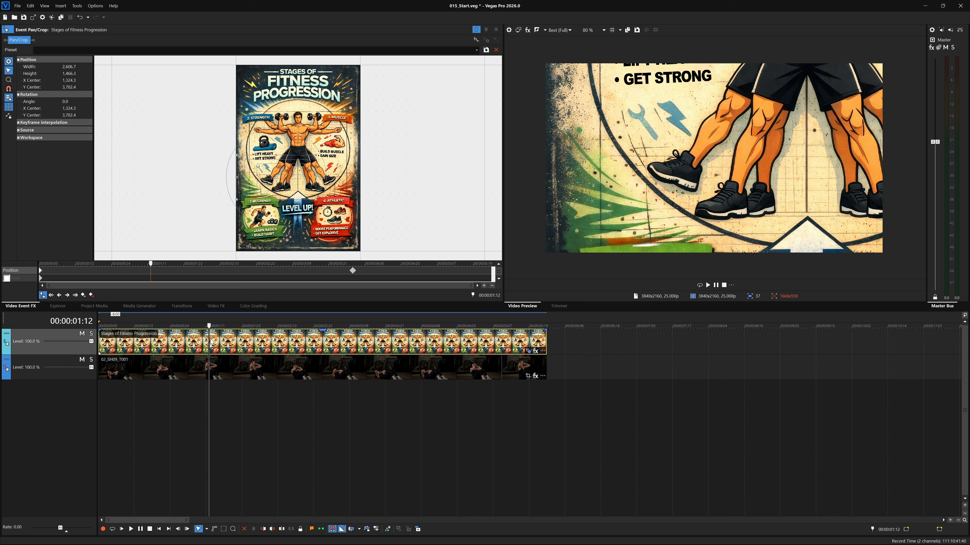
- Place the timeline cursor at 00:00:05:00 and apply the default Picture In Picture effect to the poster event
drag(209, 325, 473, 325)
click(217, 306)
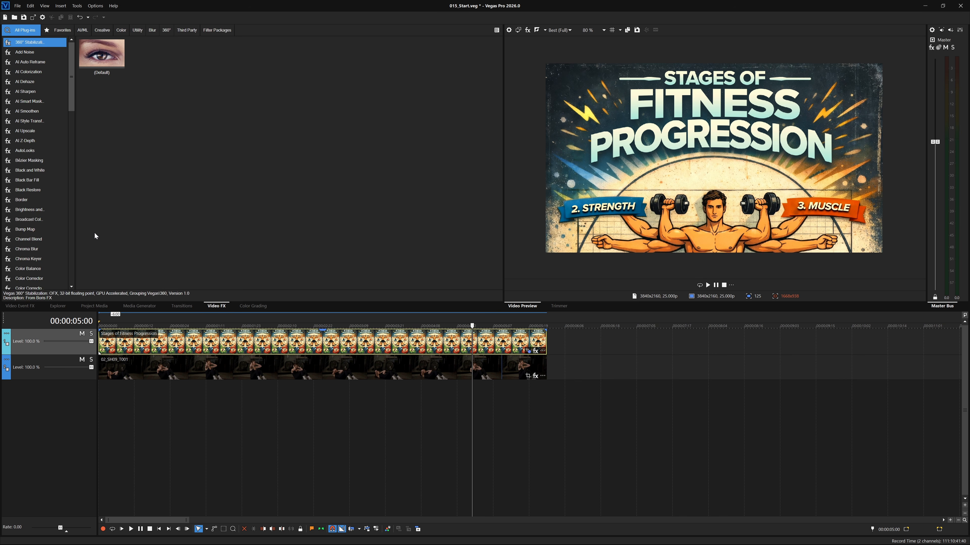
click(72, 221)
drag(70, 164, 64, 226)
click(32, 181)
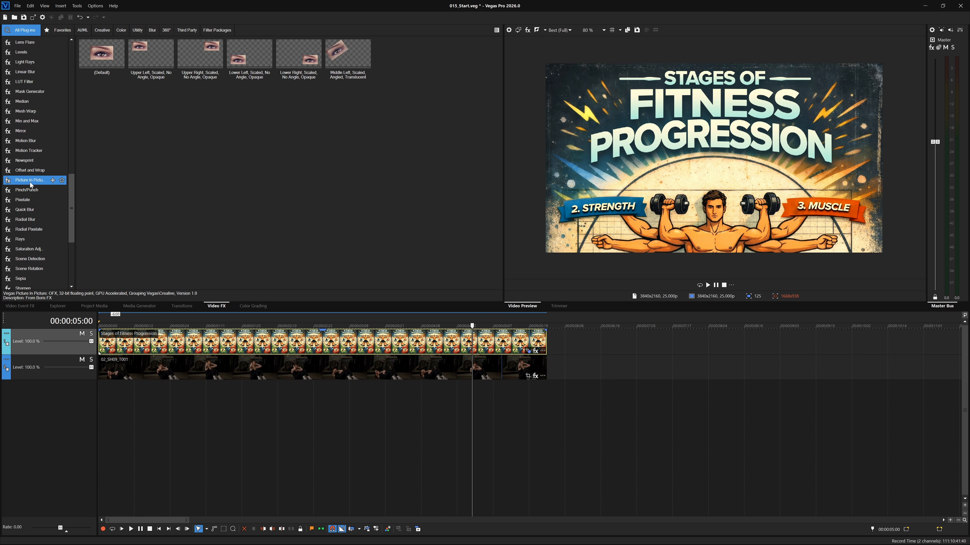
drag(214, 348, 213, 347)
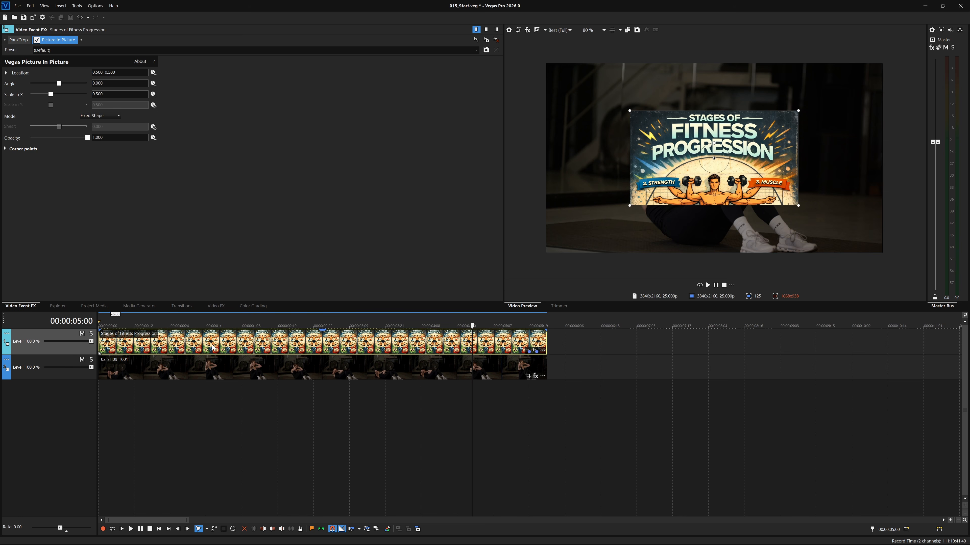
- Enlarge the poster's picture-in-picture frame in the preview to a scale of about 0.667, positioned at about 0.504, 0.479
drag(767, 142, 765, 149)
drag(795, 114, 823, 99)
drag(796, 137, 800, 134)
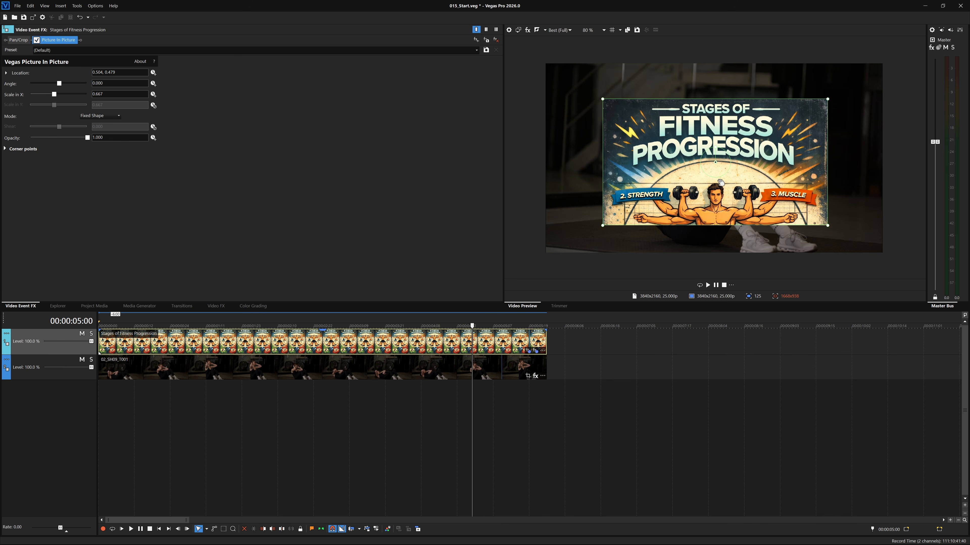
- Apply the Border effect's Solid White Border preset to the poster event
click(216, 306)
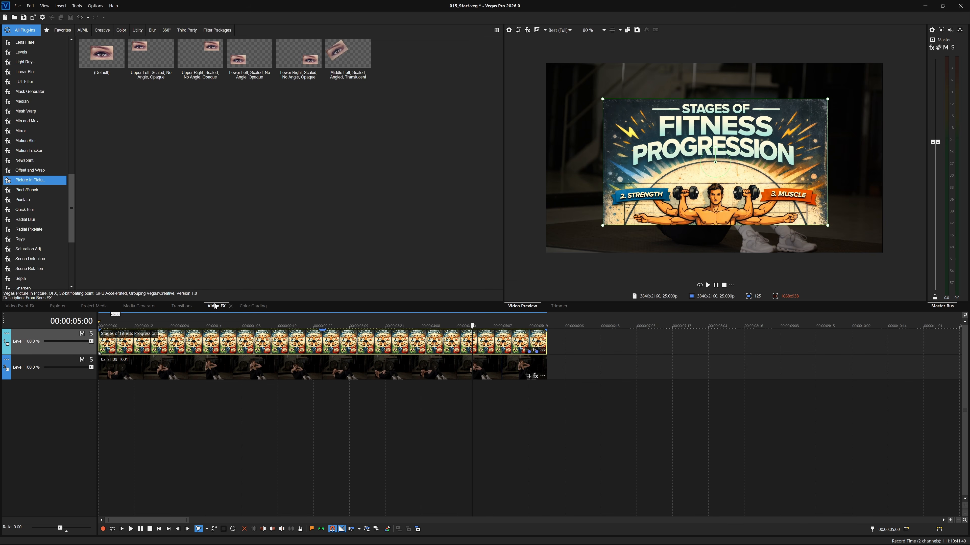
drag(71, 208, 72, 87)
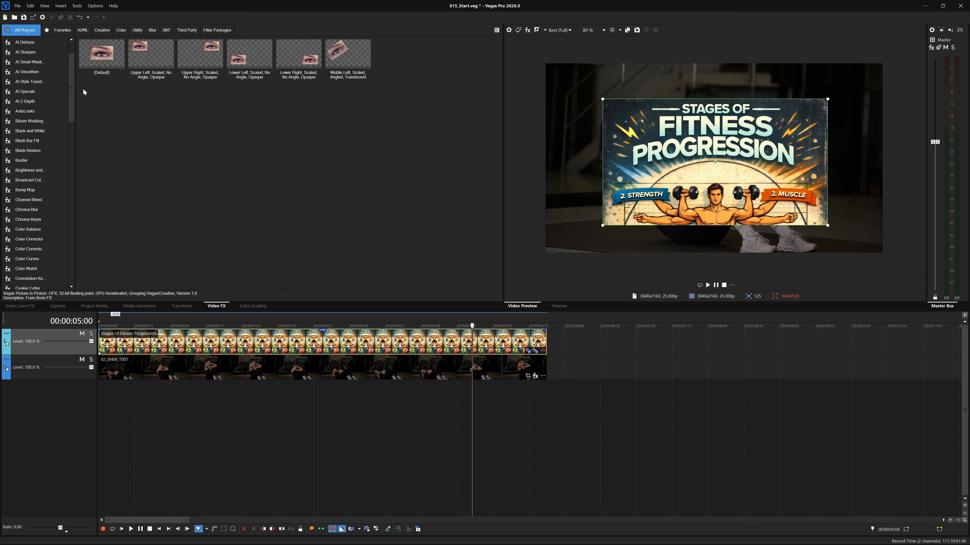
click(22, 162)
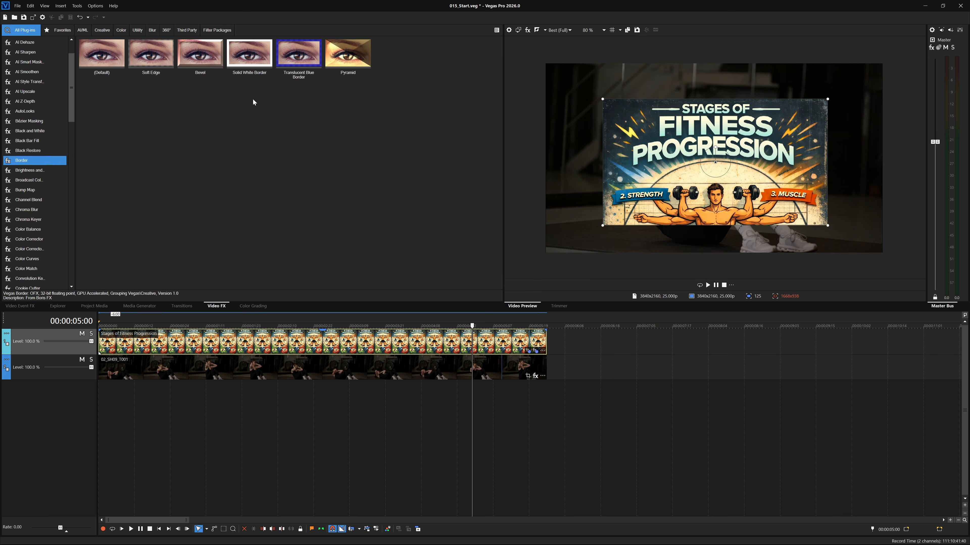
drag(249, 57, 282, 338)
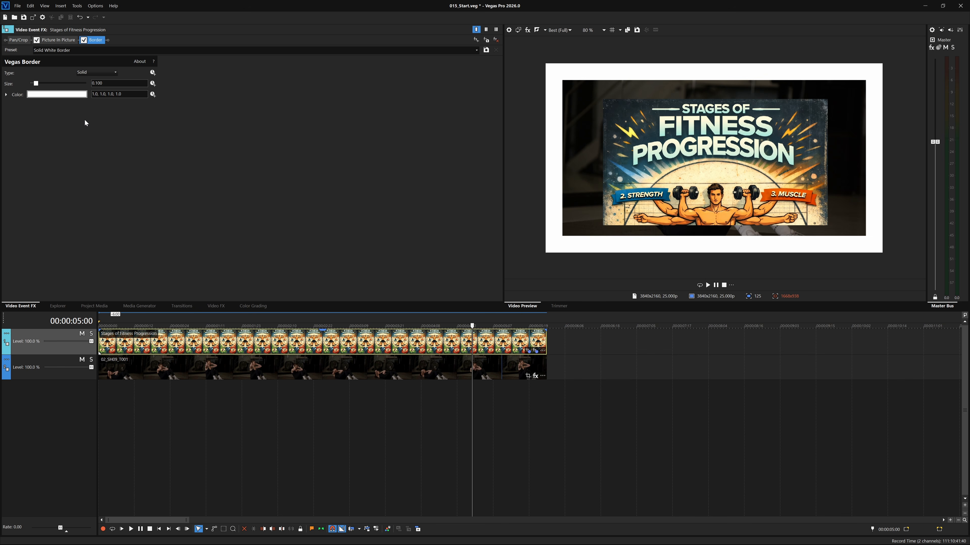
- Move Border ahead of Picture In Picture in the poster's effect chain and set the border size to 0.040
click(100, 42)
drag(36, 40, 36, 42)
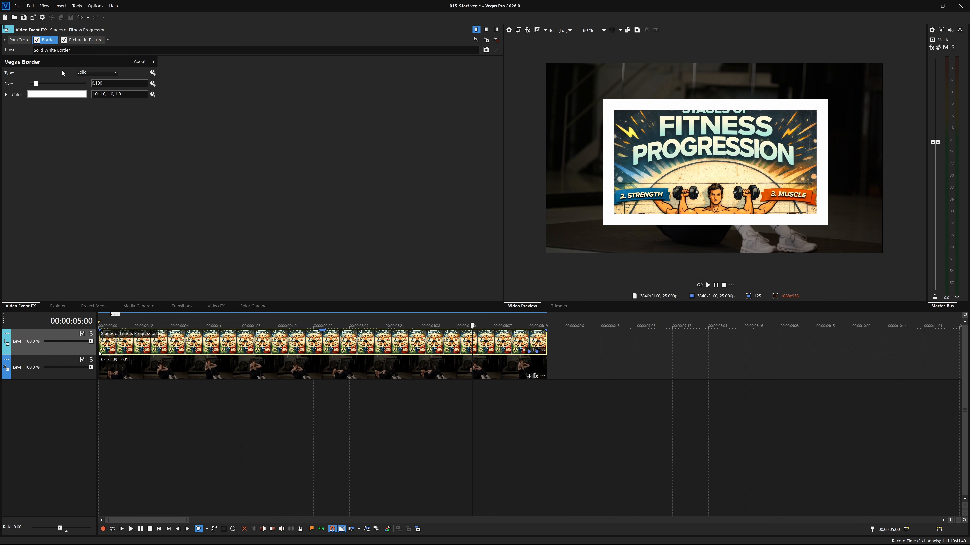
drag(37, 84, 33, 84)
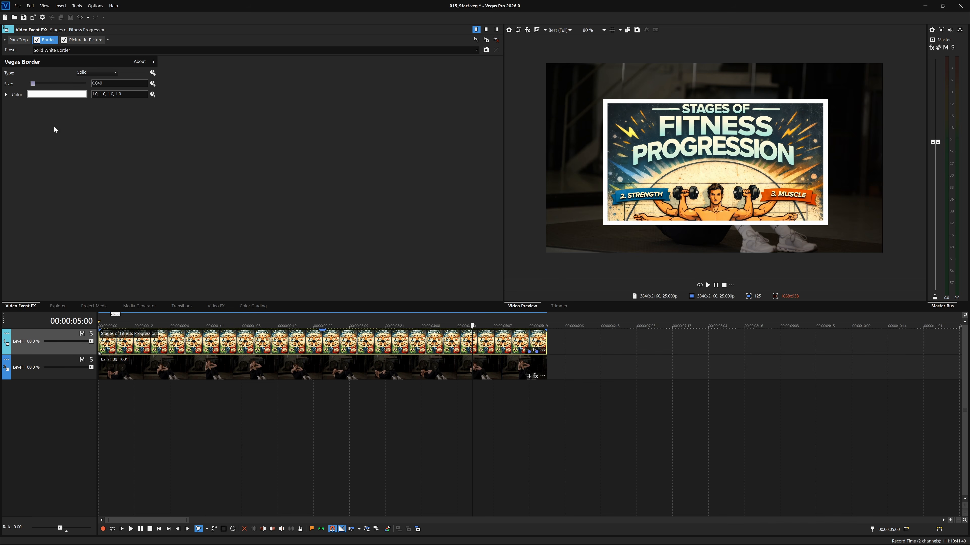